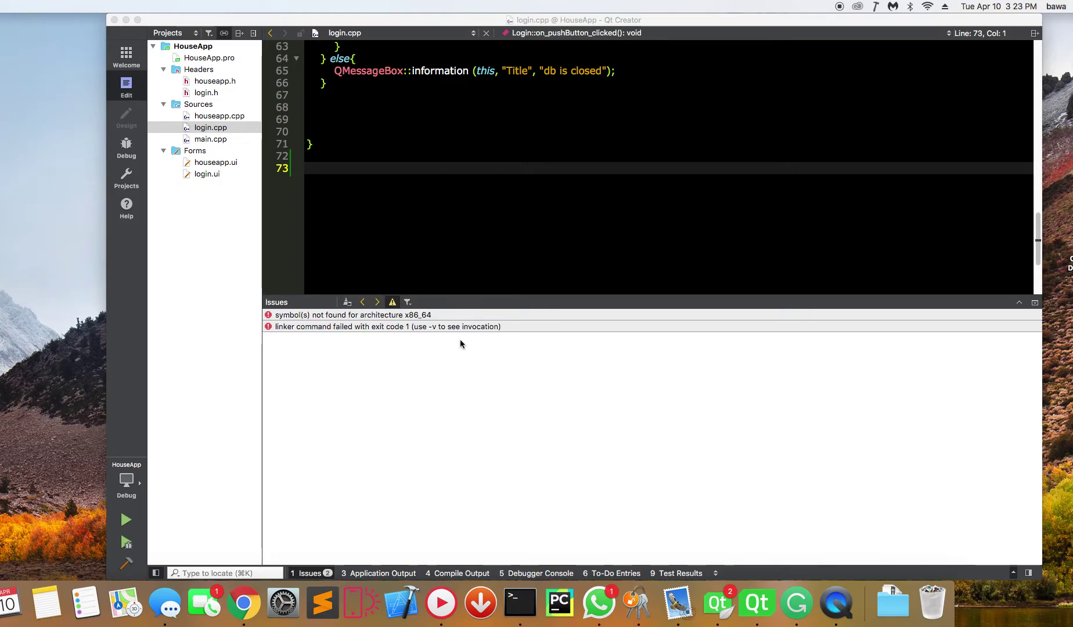
Focus Qt Creator and select the 'symbol(s) not found for architecture x86_64' linker error.
left_click(391, 350)
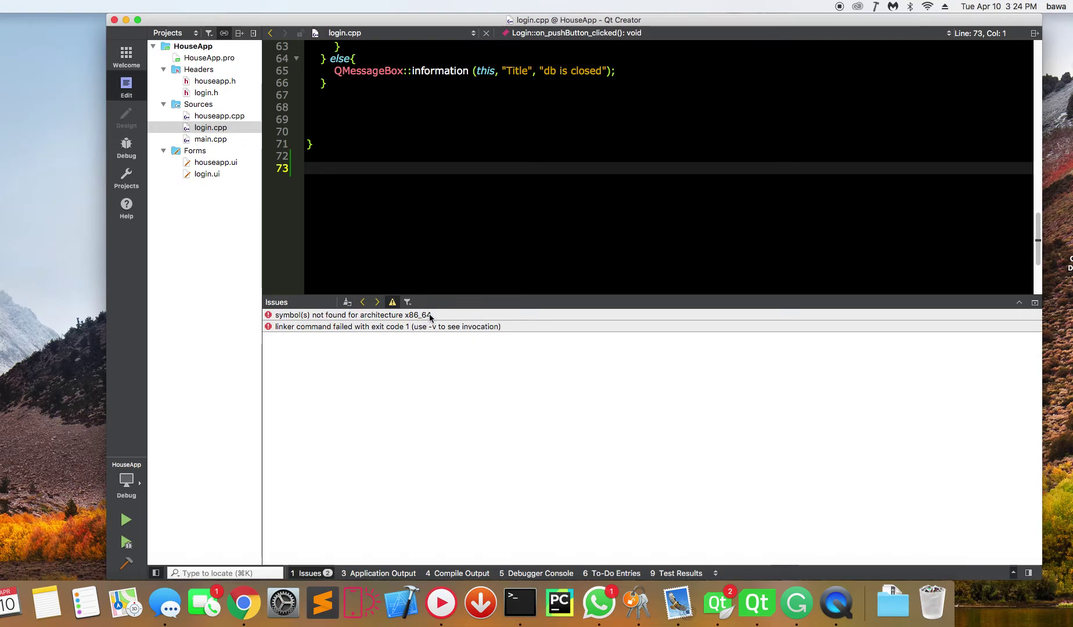
left_click(429, 316)
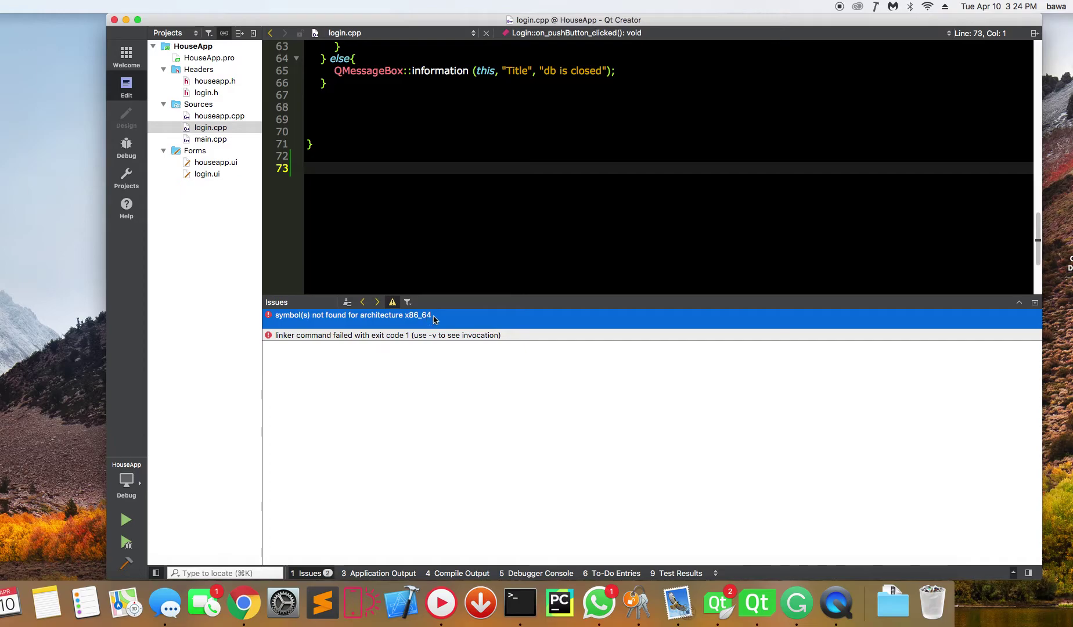
Show the error's compile output, revealing the undefined Login::on_password_returnPressed() from moc_login.o.
right_click(436, 318)
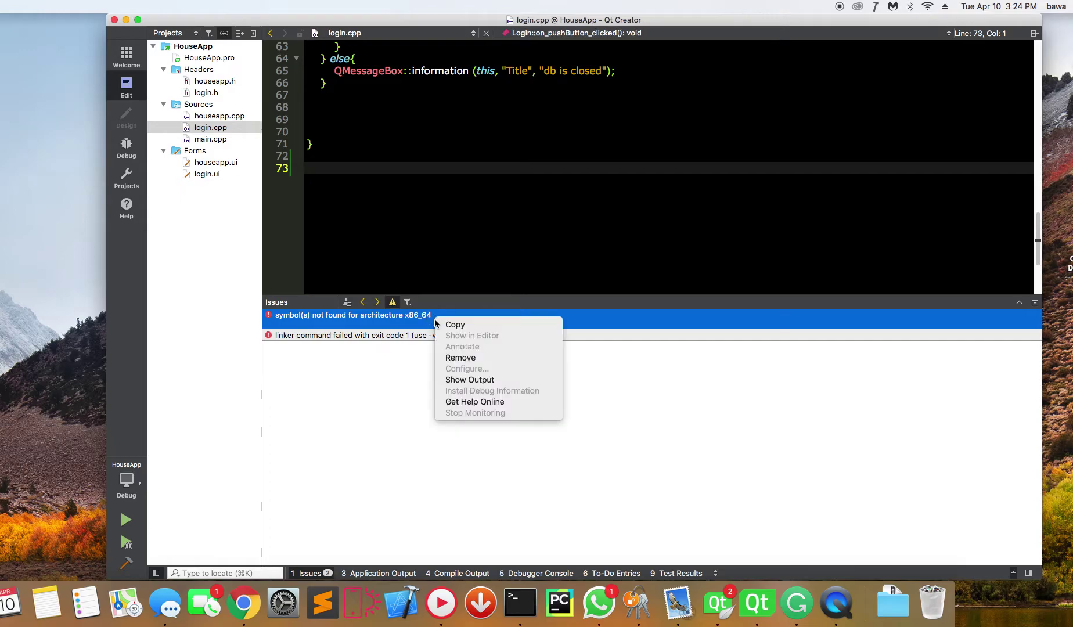
left_click(466, 379)
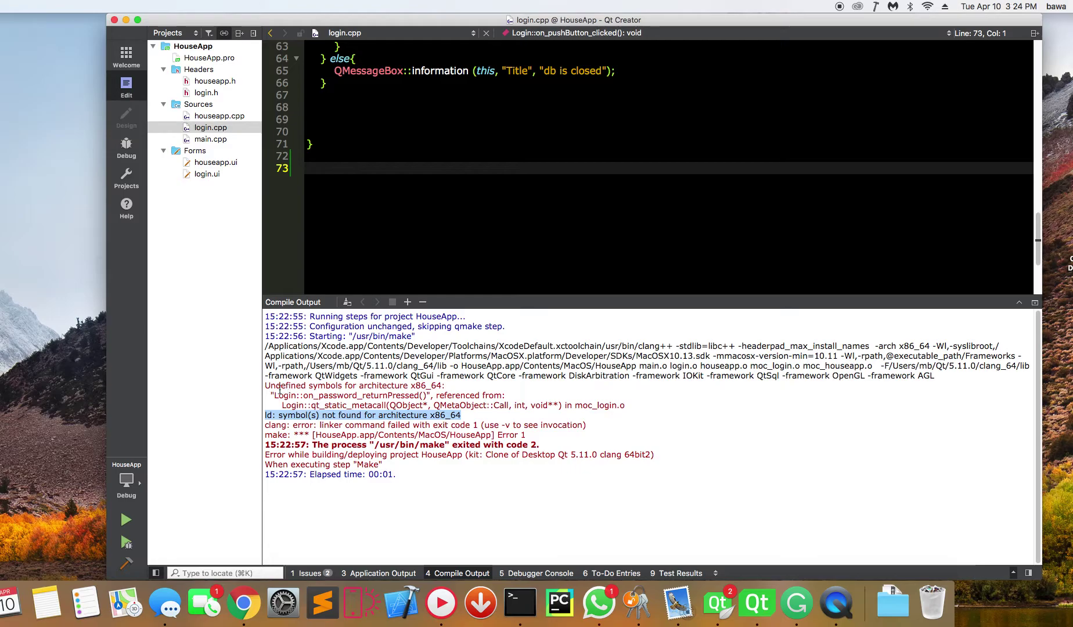
left_click_drag(267, 385, 470, 415)
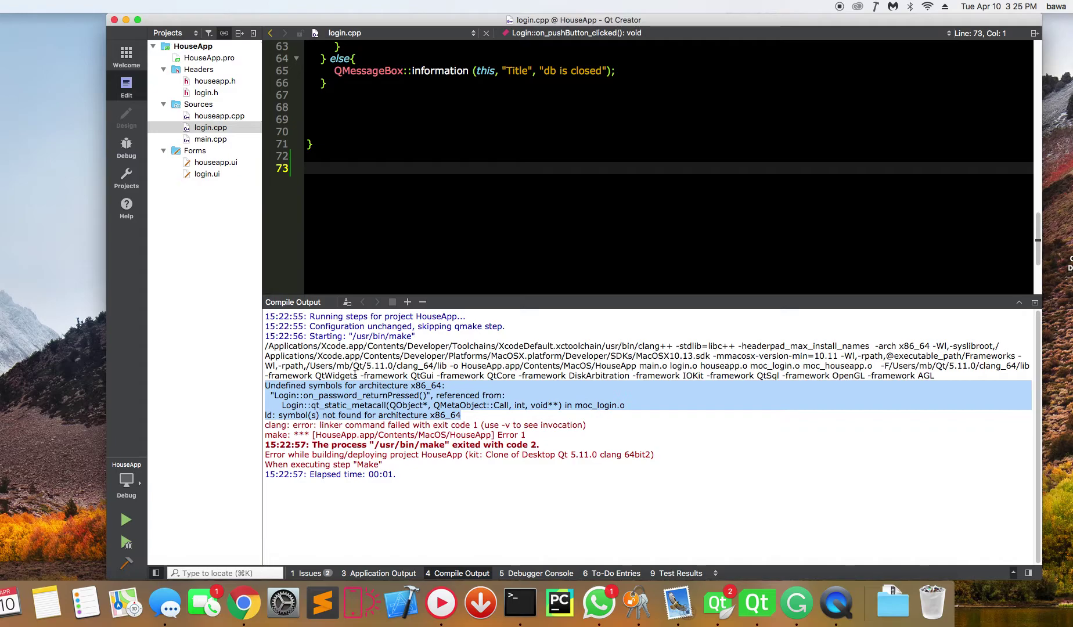
left_click(279, 378)
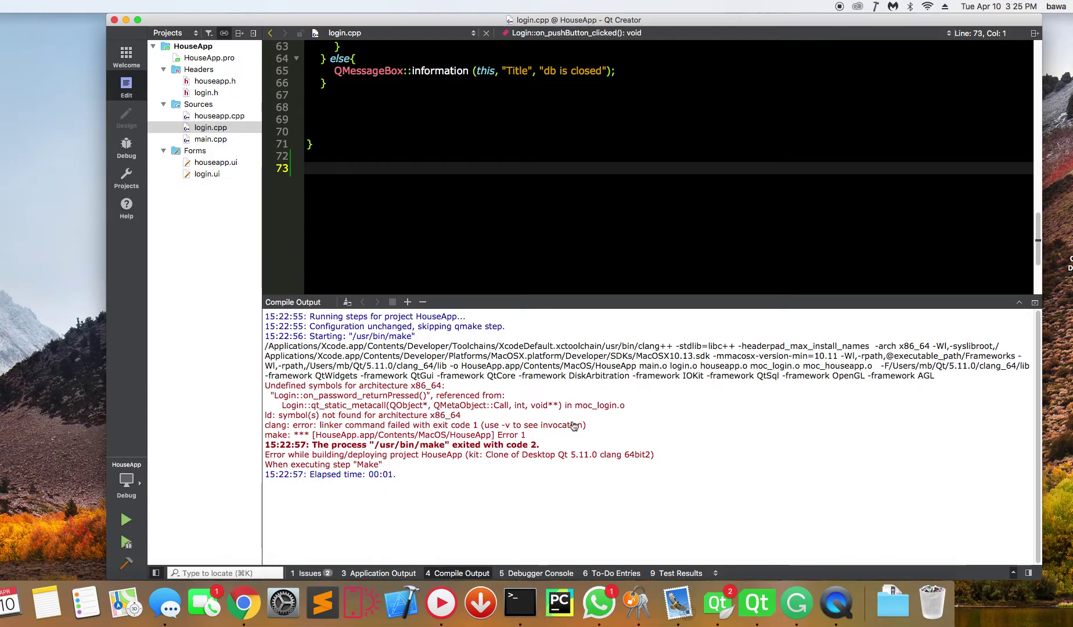
left_click_drag(612, 407, 264, 396)
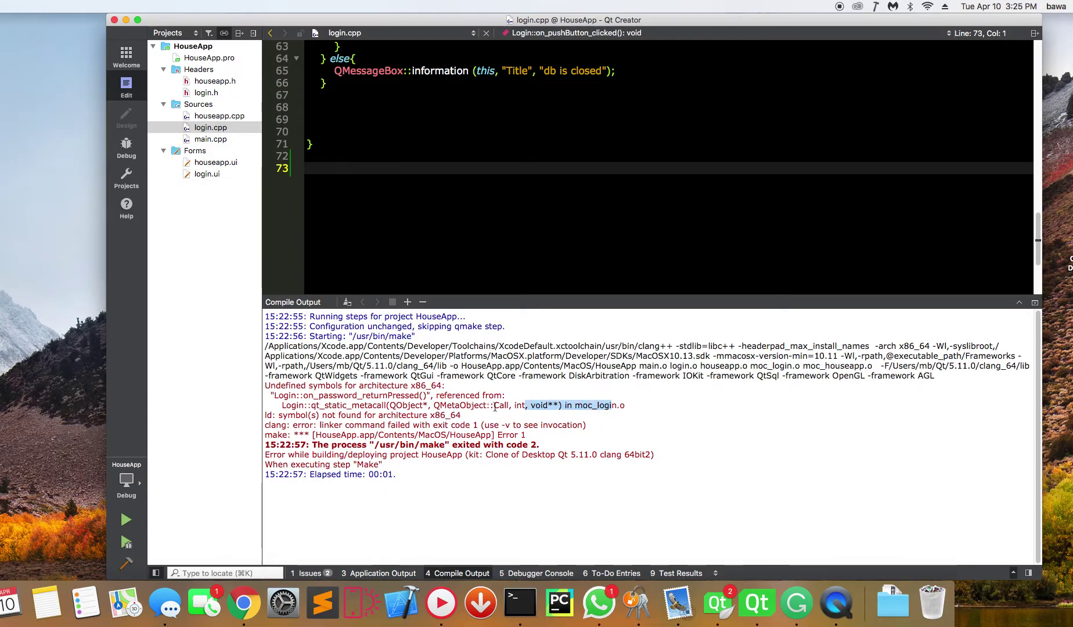
left_click(264, 395)
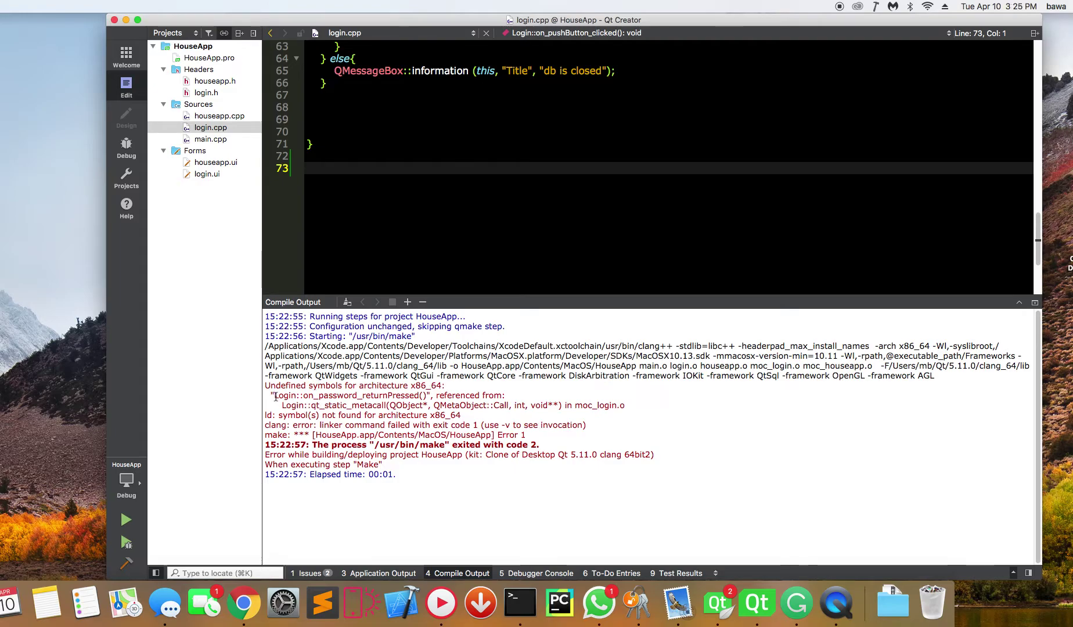
double_click(283, 397)
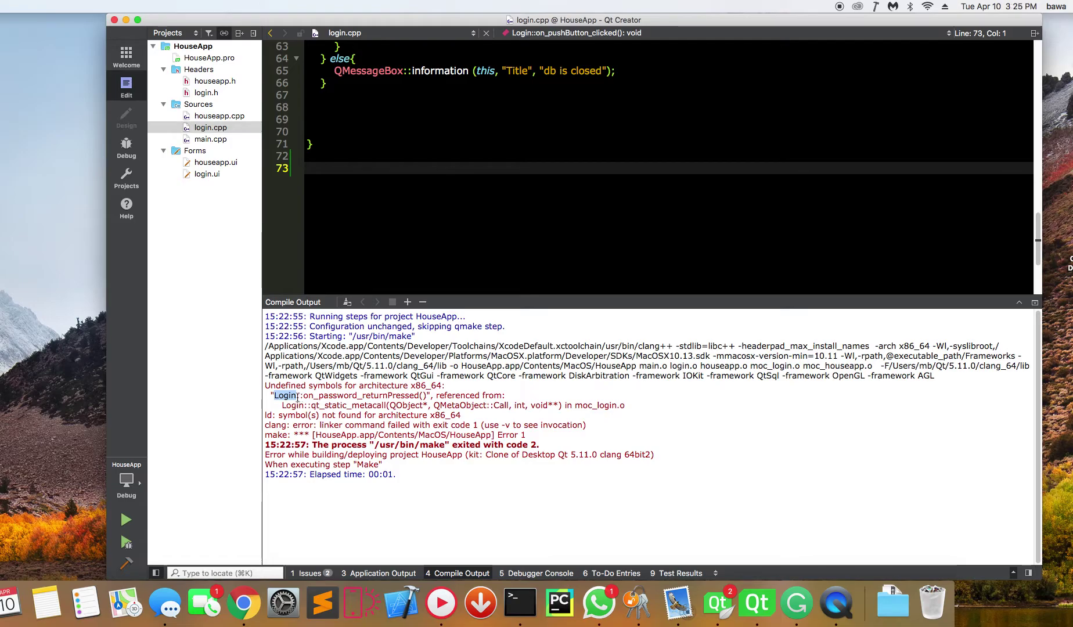
left_click_drag(304, 395, 424, 398)
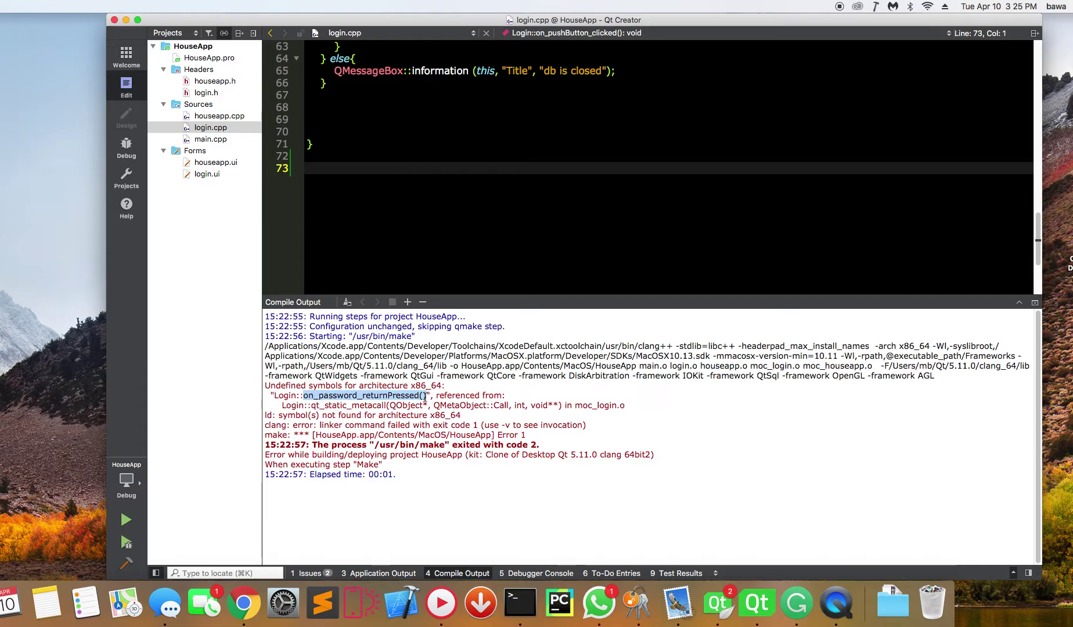
left_click_drag(436, 395, 497, 397)
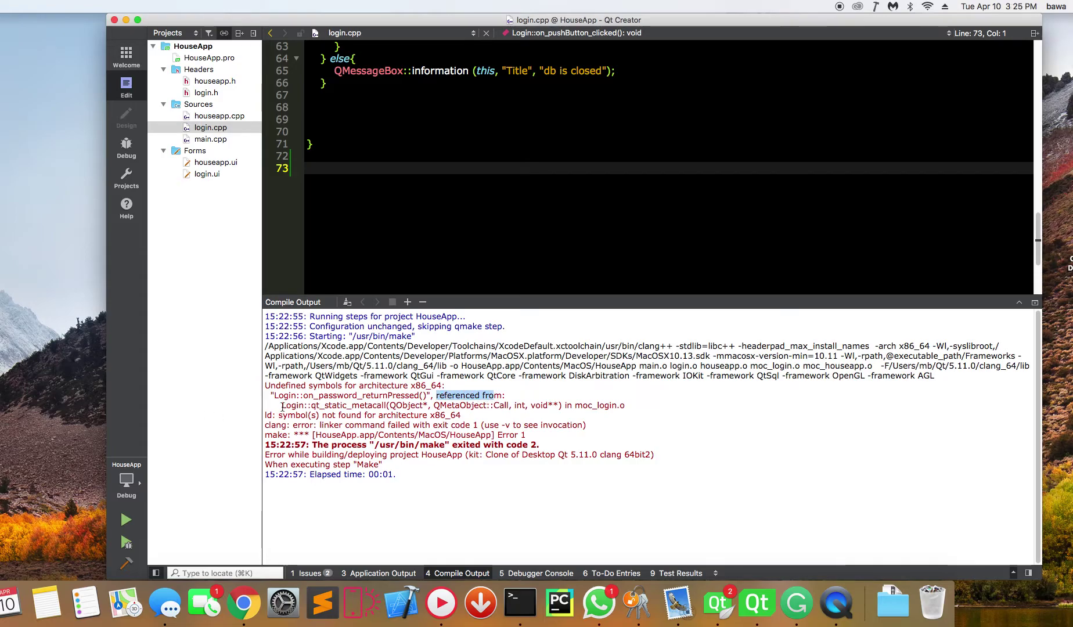
left_click_drag(281, 406, 308, 406)
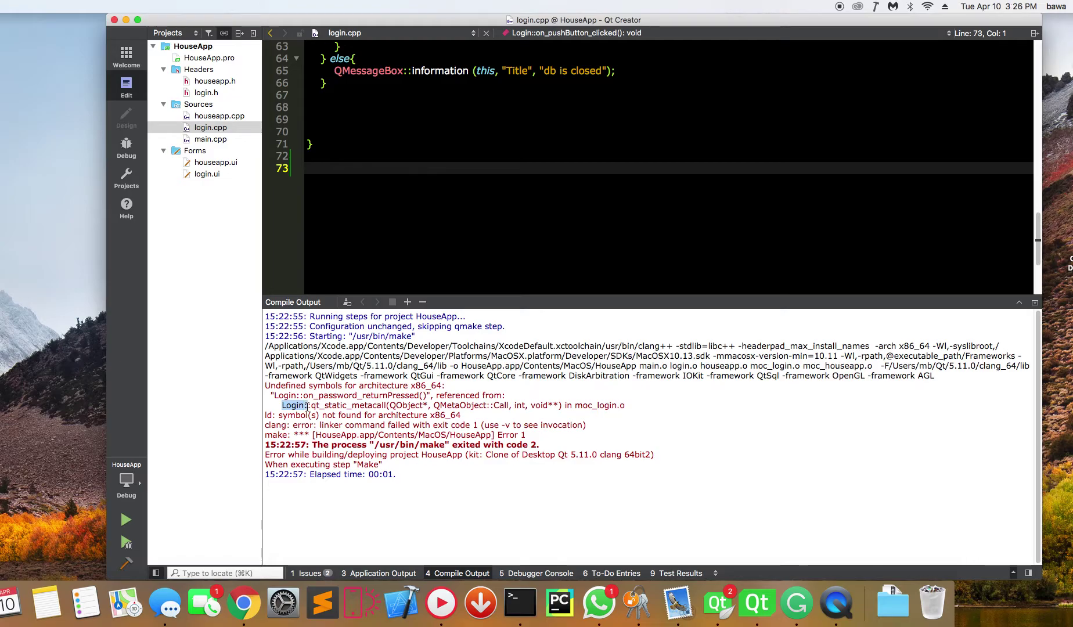
left_click_drag(307, 405, 314, 405)
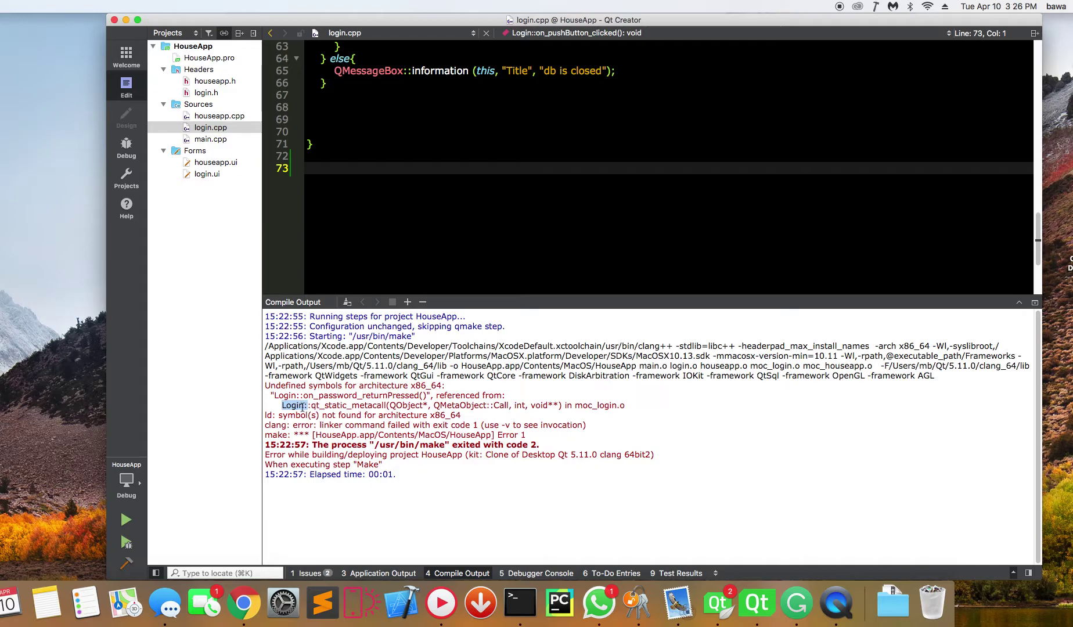
left_click(304, 407)
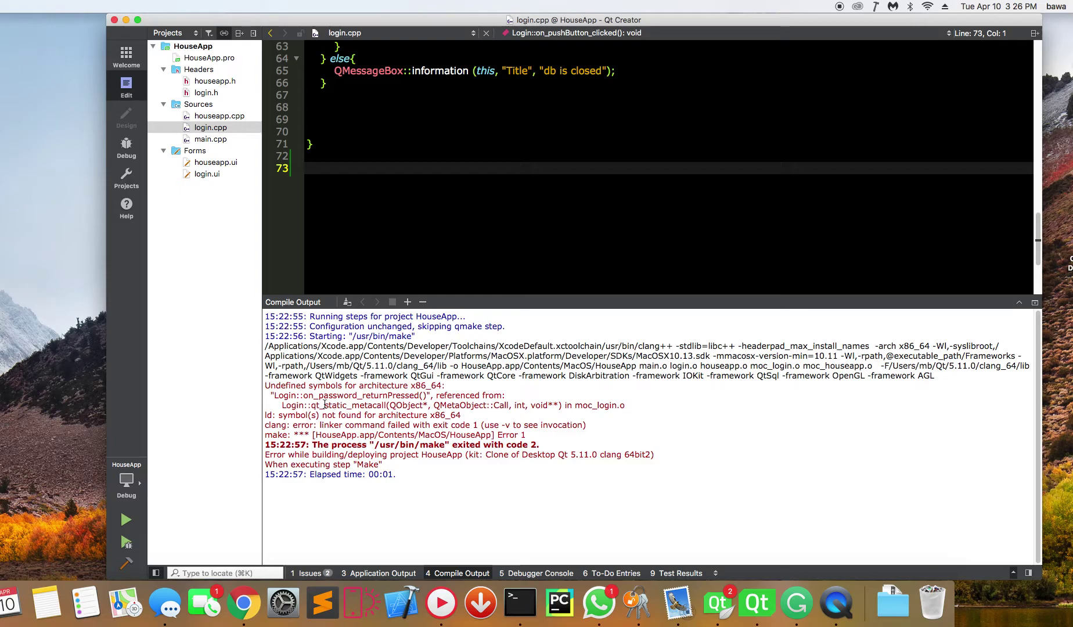
left_click_drag(312, 406, 361, 409)
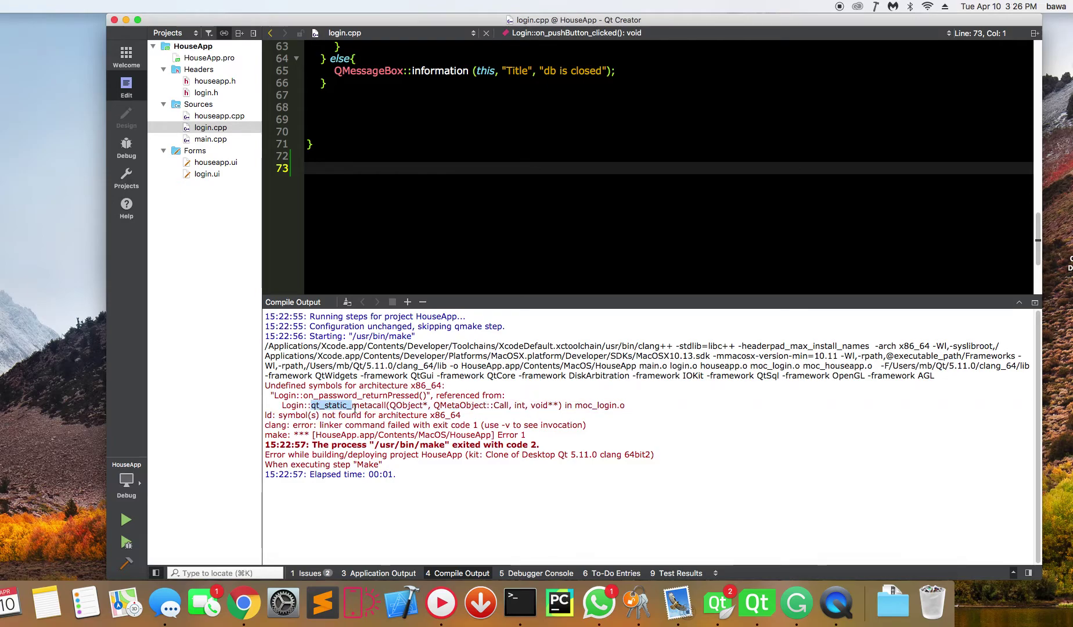
double_click(286, 395)
left_click(284, 409)
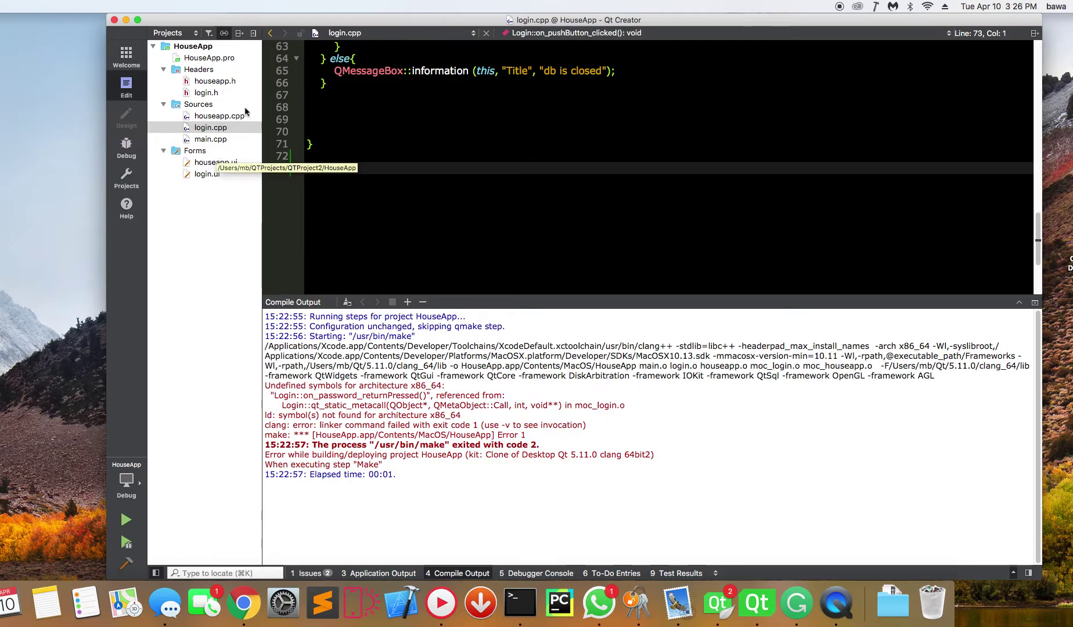
left_click(209, 93)
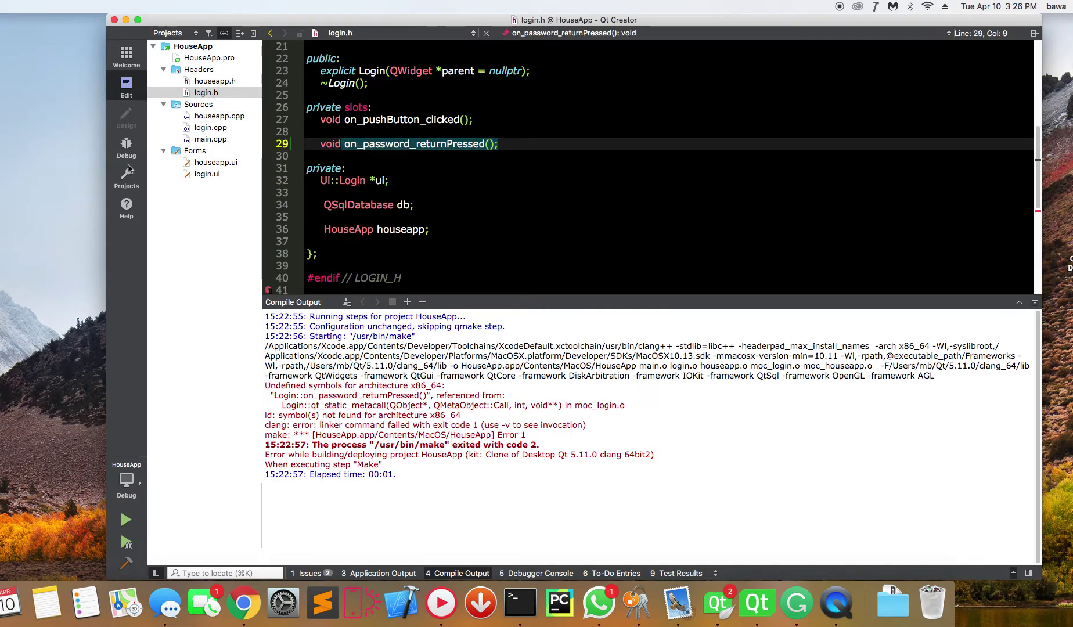
scroll(370, 192, "up", 3)
scroll(369, 192, "up", 1)
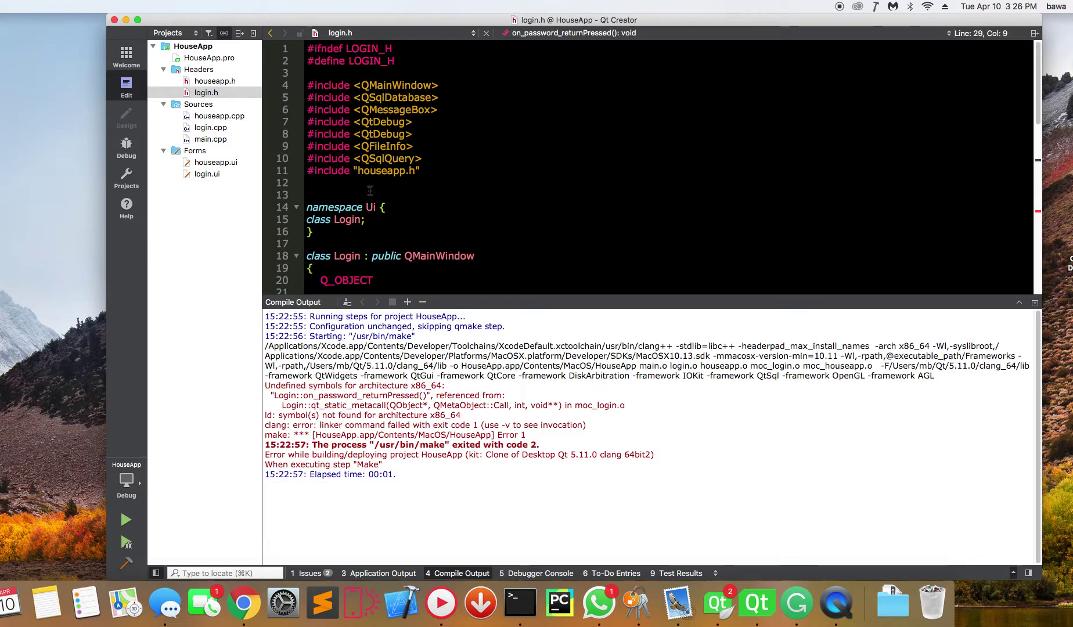
scroll(370, 192, "down", 1)
scroll(369, 193, "down", 3)
scroll(369, 192, "up", 2)
scroll(369, 192, "up", 1)
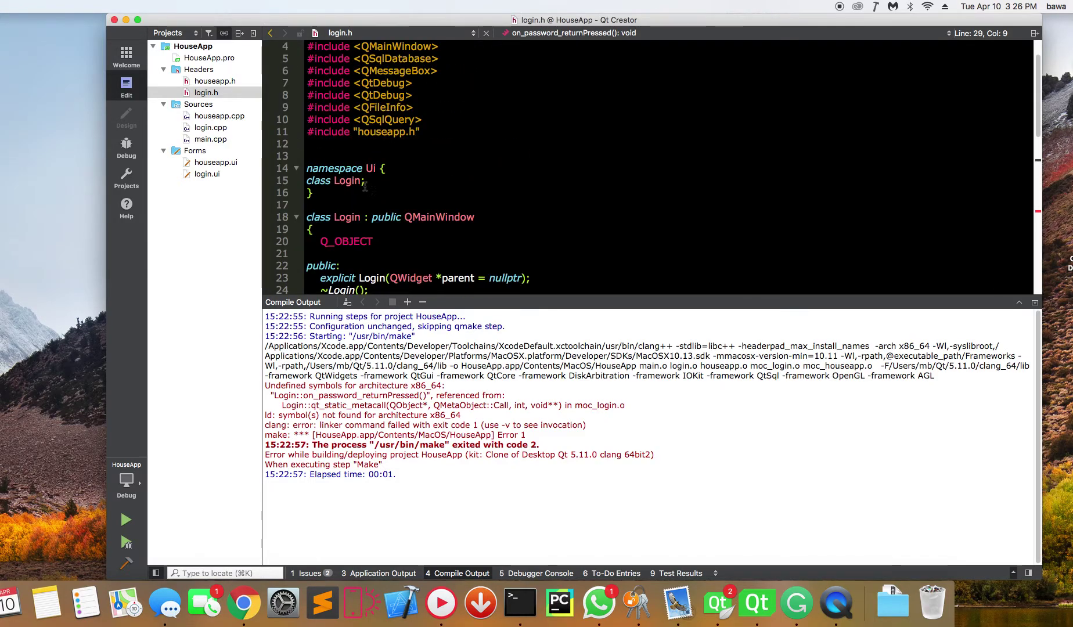
left_click(344, 180)
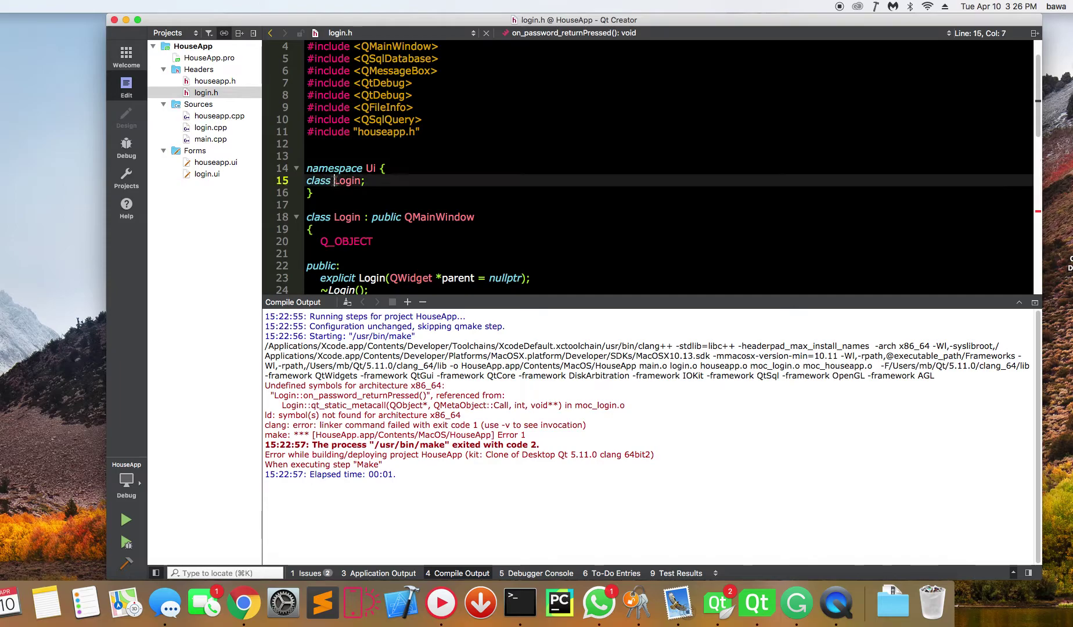
left_click(359, 180)
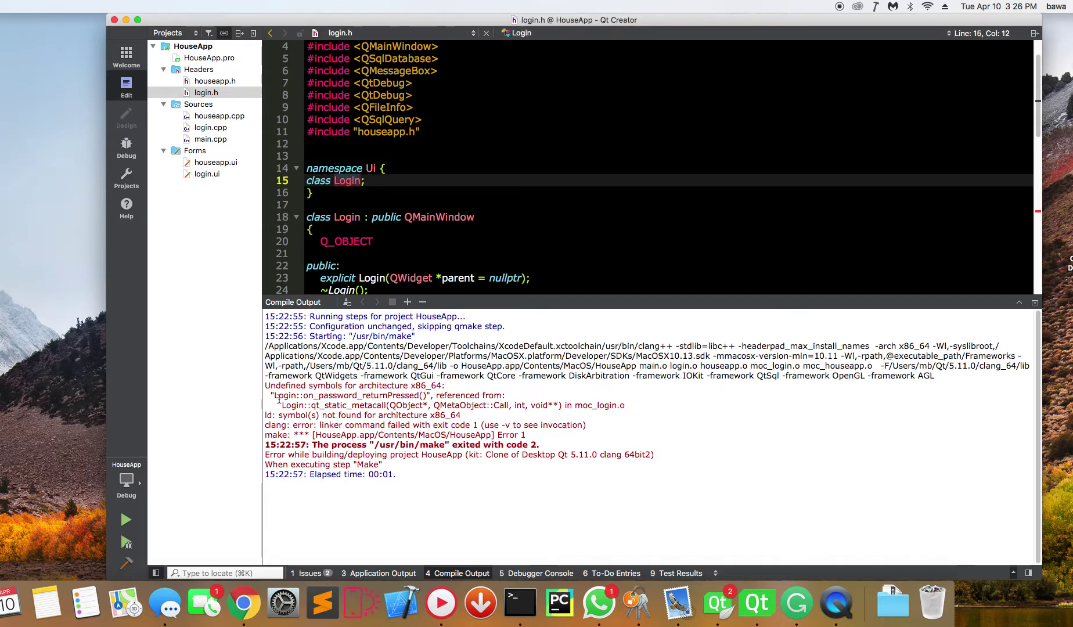
left_click_drag(276, 396, 282, 405)
scroll(342, 193, "down", 3)
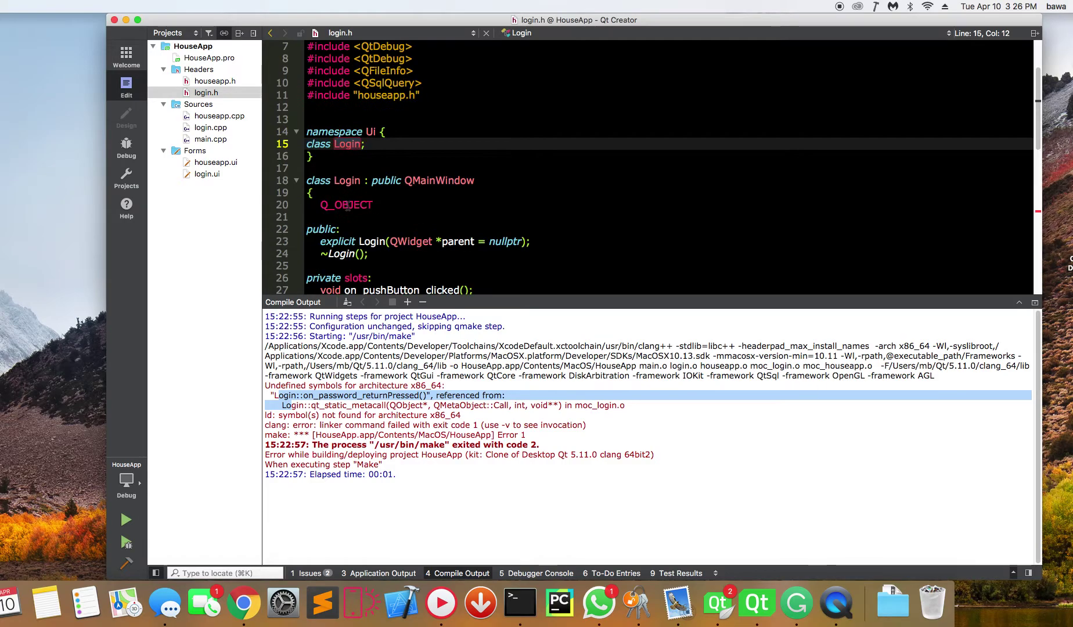
scroll(344, 197, "down", 3)
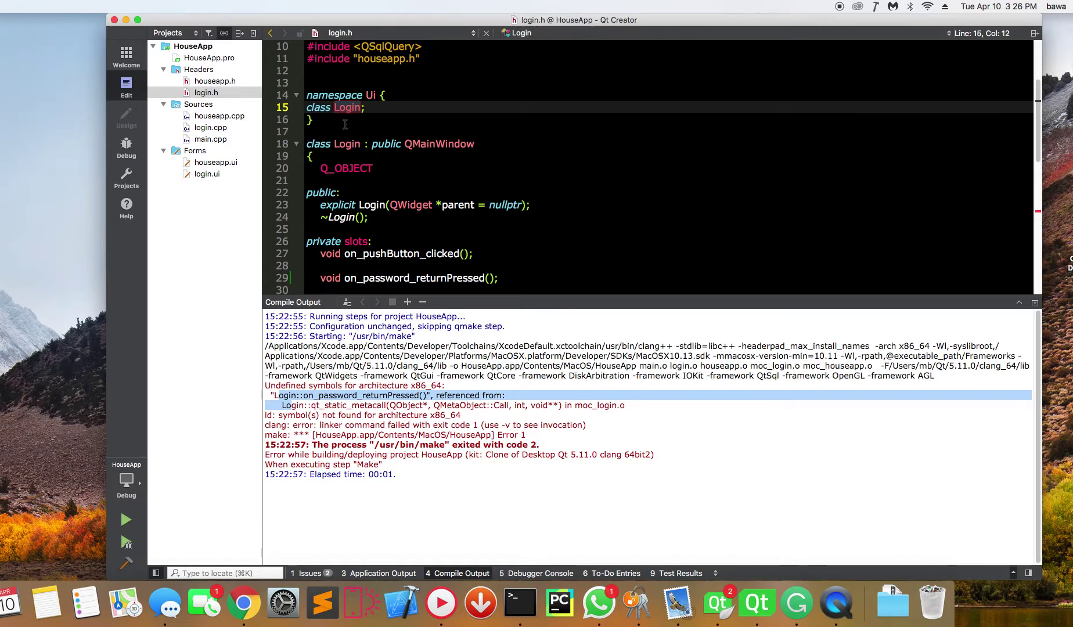
left_click(348, 151)
scroll(353, 187, "down", 1)
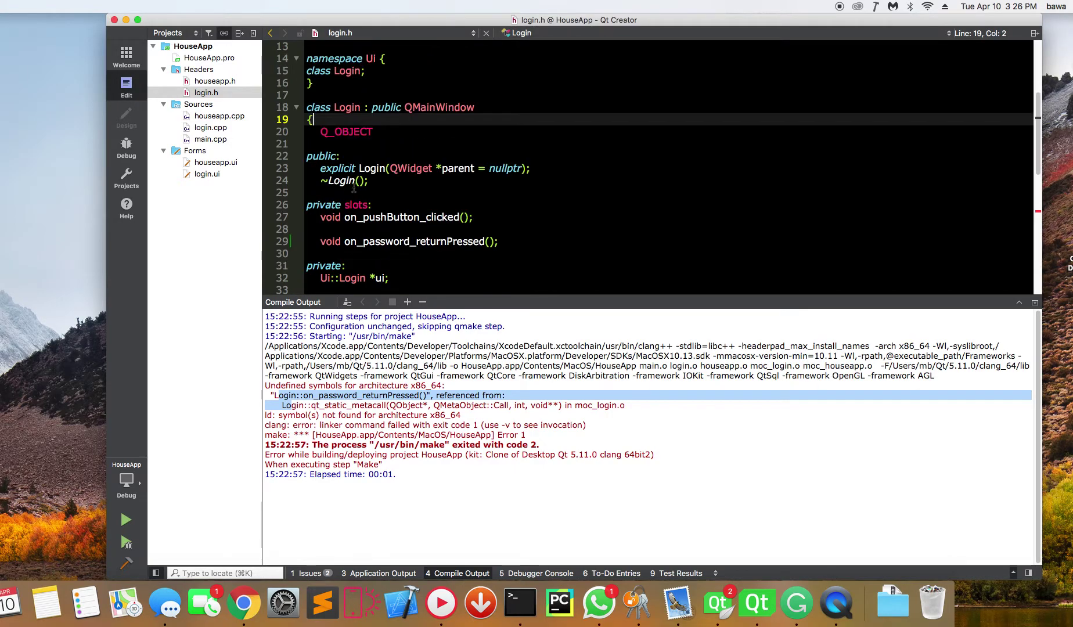
left_click(319, 401)
left_click_drag(304, 396, 320, 398)
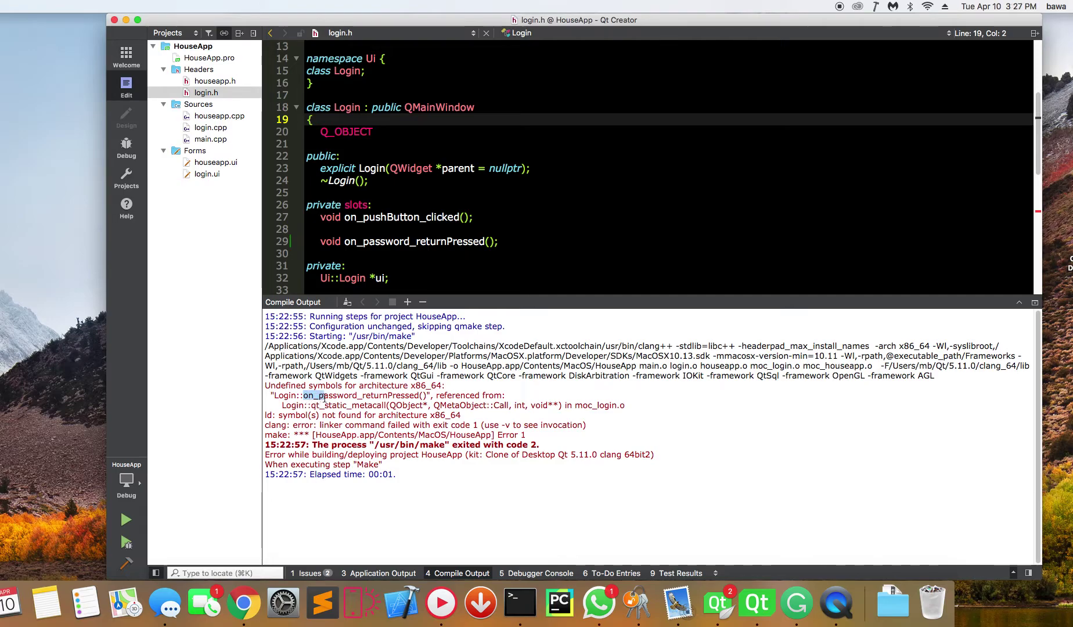
left_click_drag(345, 400, 416, 399)
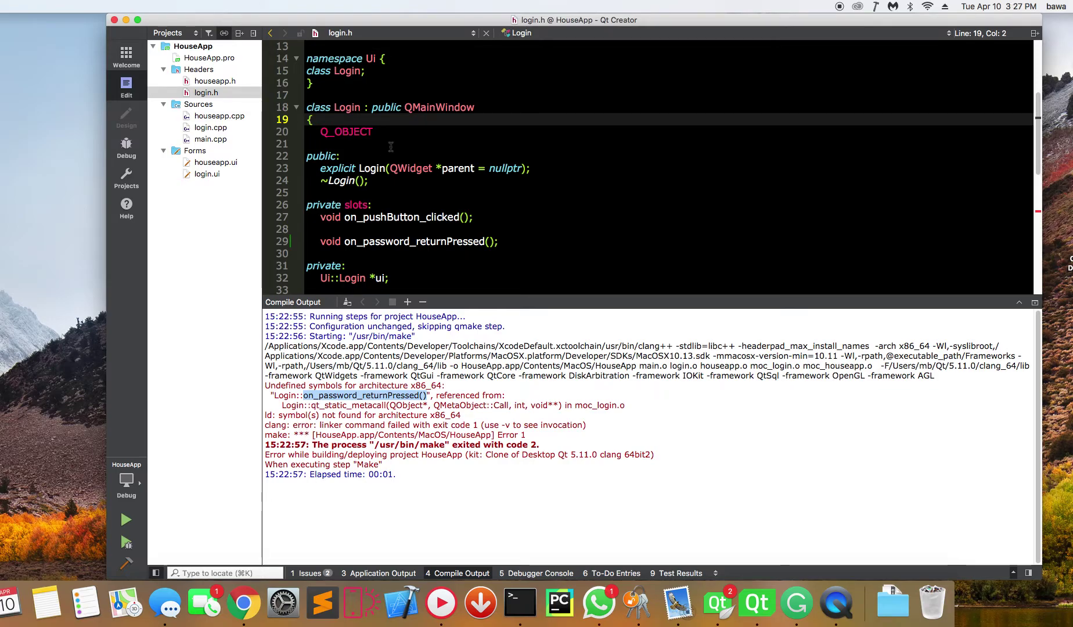
scroll(389, 147, "down", 3)
scroll(389, 147, "down", 1)
scroll(390, 147, "down", 2)
scroll(388, 168, "up", 3)
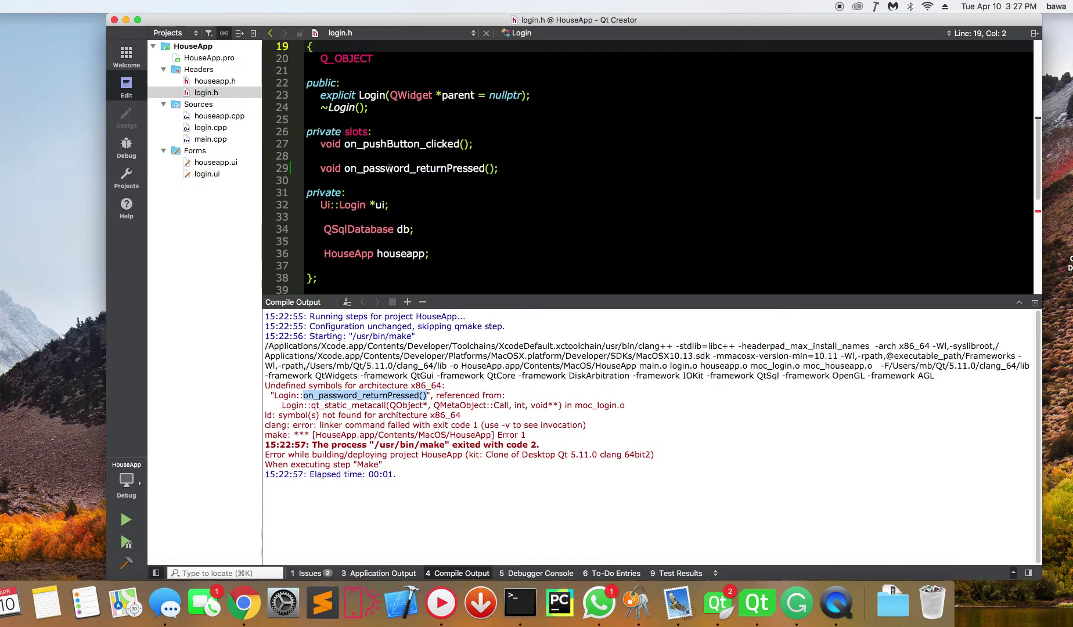
scroll(388, 167, "up", 1)
scroll(388, 168, "up", 2)
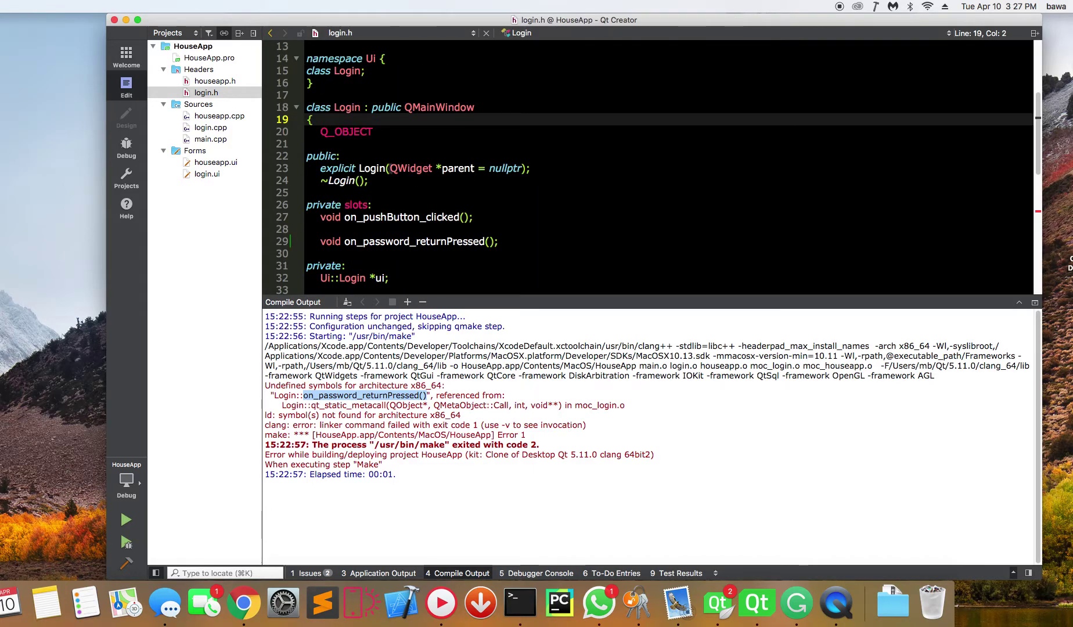
left_click(336, 108)
key("Right")
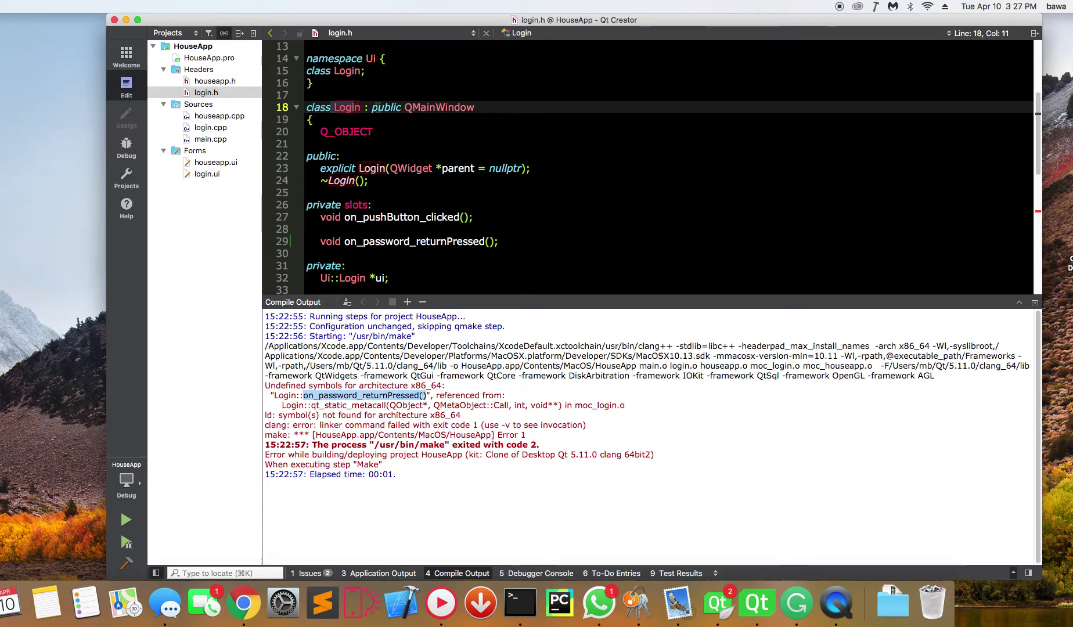
scroll(377, 107, "up", 3)
scroll(377, 107, "up", 2)
scroll(377, 107, "up", 1)
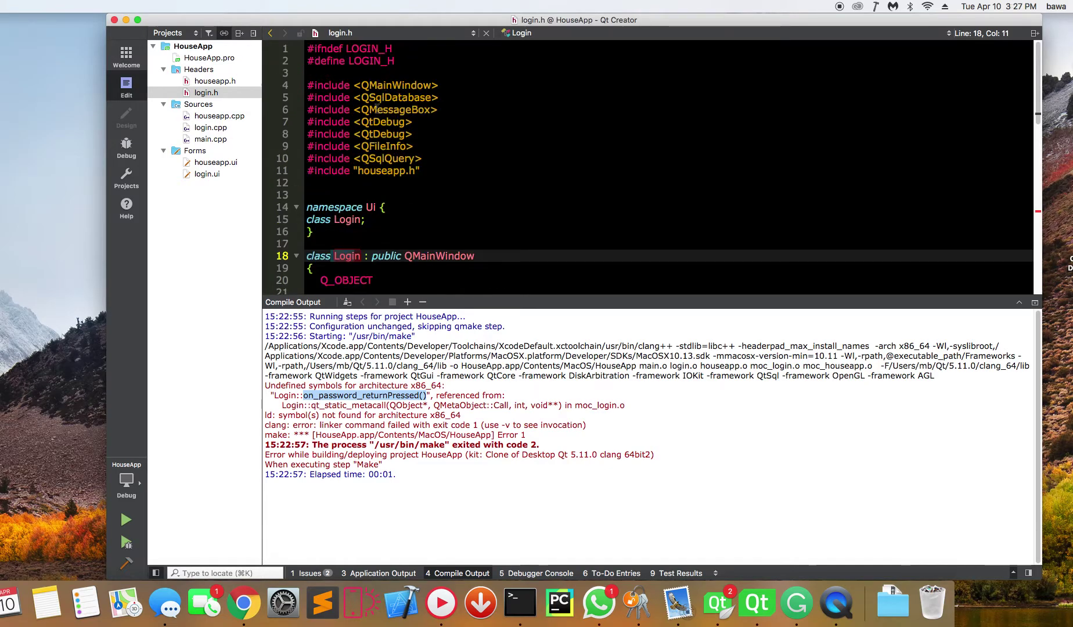
scroll(377, 107, "down", 2)
scroll(378, 107, "up", 1)
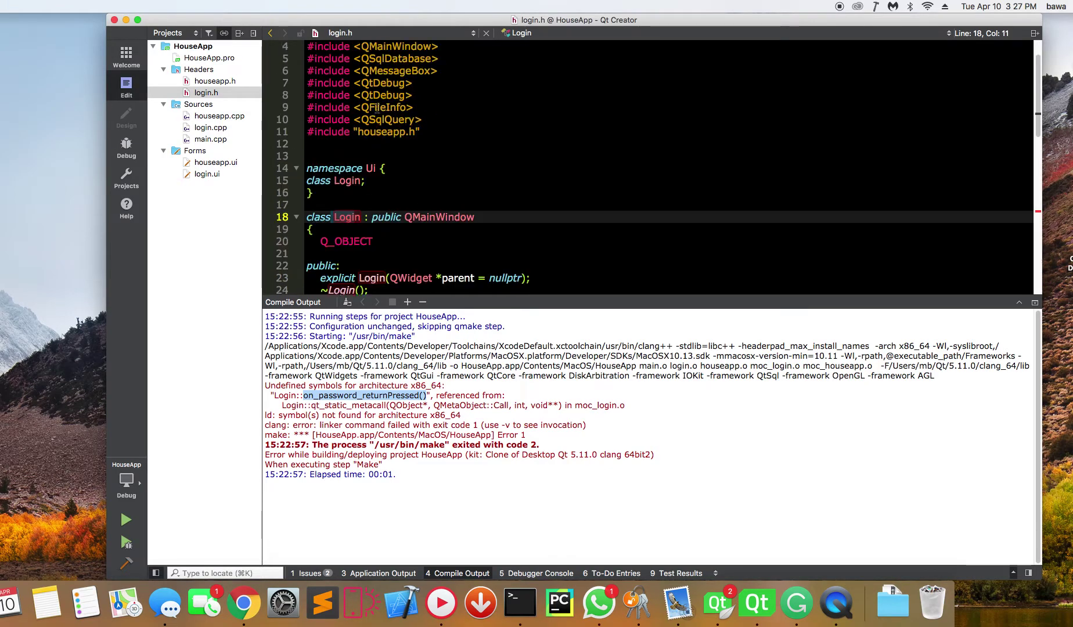
scroll(377, 107, "down", 2)
scroll(351, 180, "down", 3)
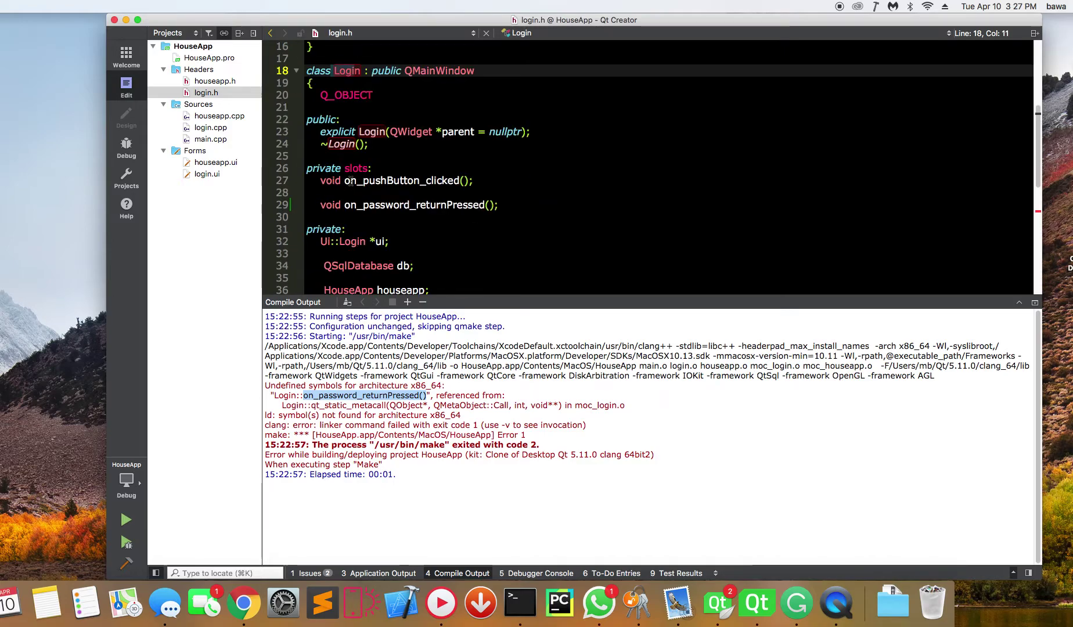
scroll(350, 180, "down", 1)
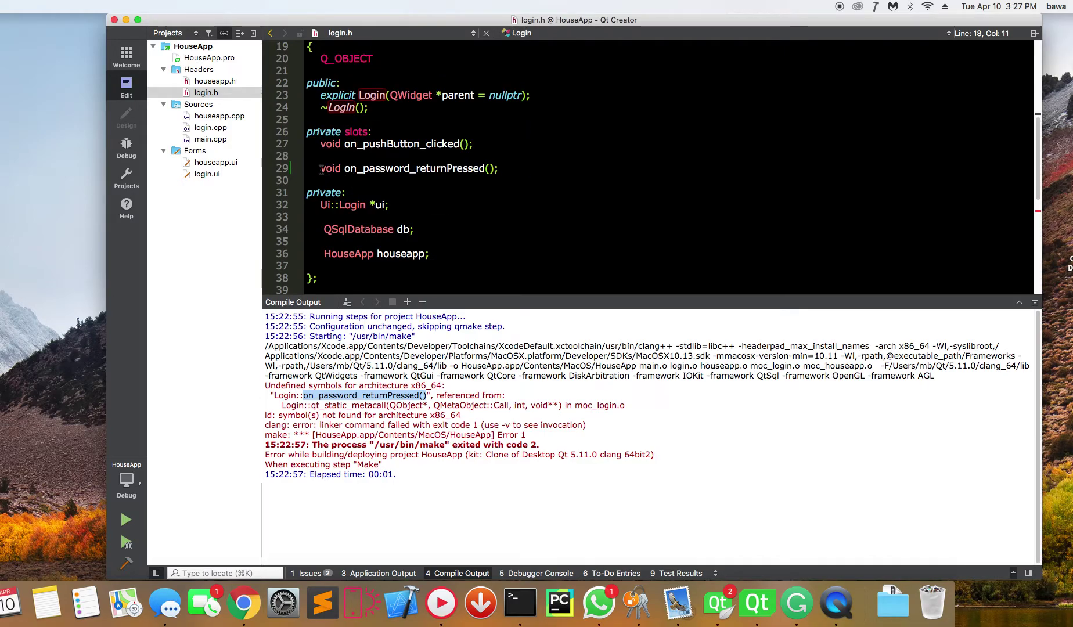
left_click_drag(320, 168, 490, 174)
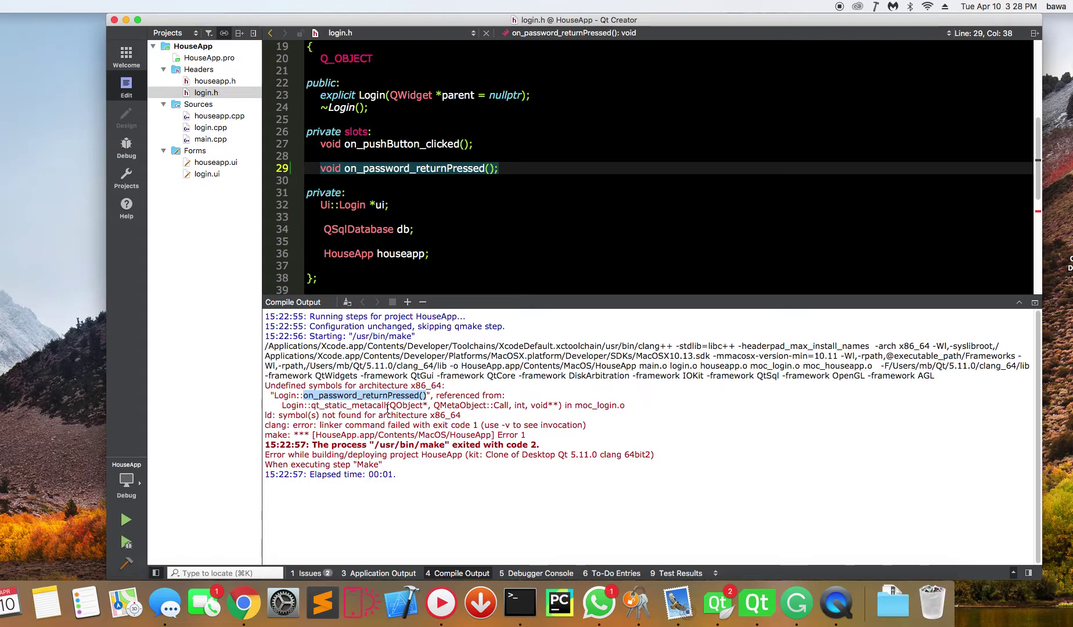
Highlight on_password_returnPressed(), Login and qt_static_metacall in the linker error text.
left_click(320, 395)
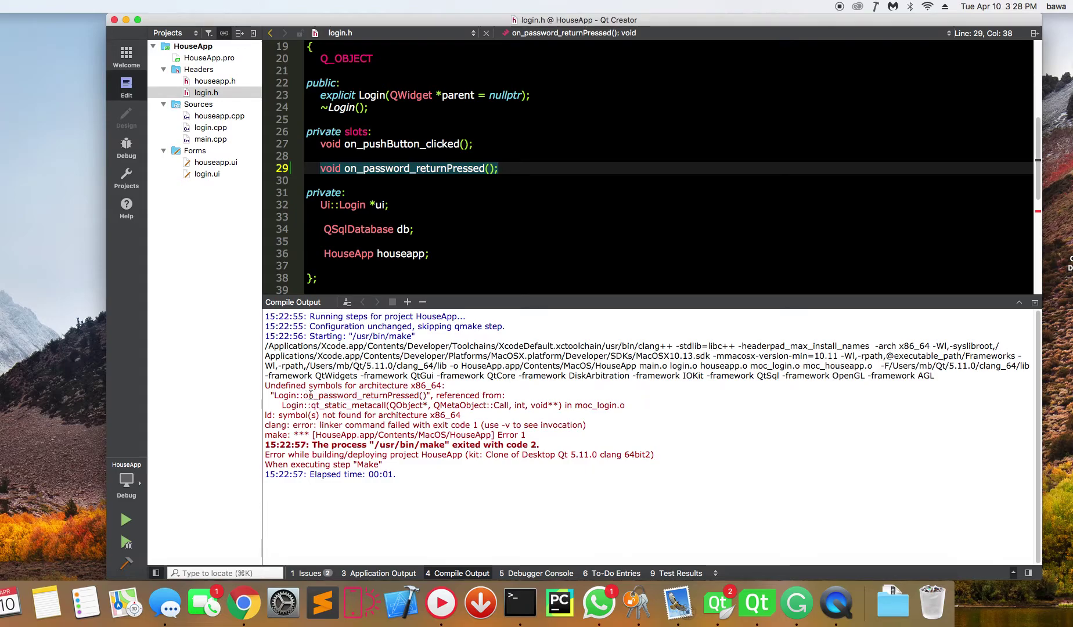
left_click(297, 395)
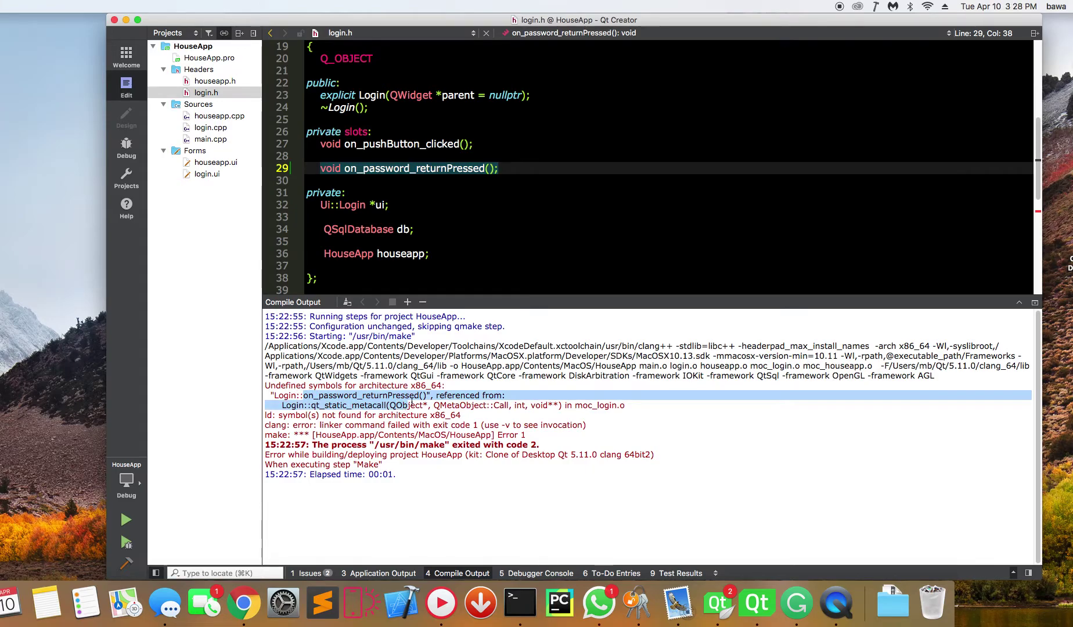
left_click_drag(303, 395, 503, 395)
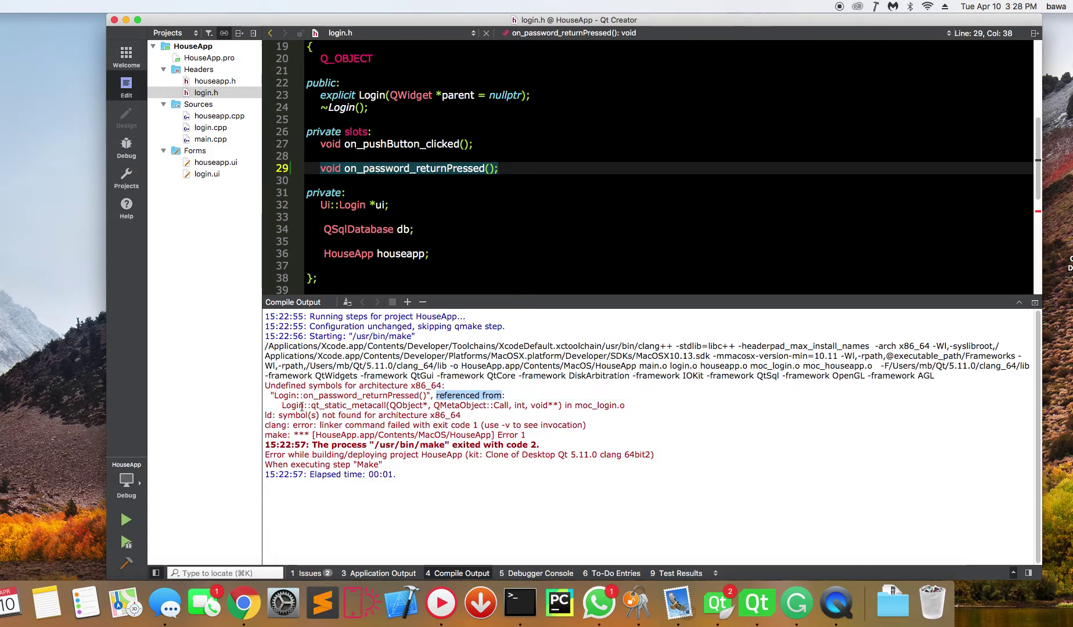
left_click_drag(281, 405, 434, 407)
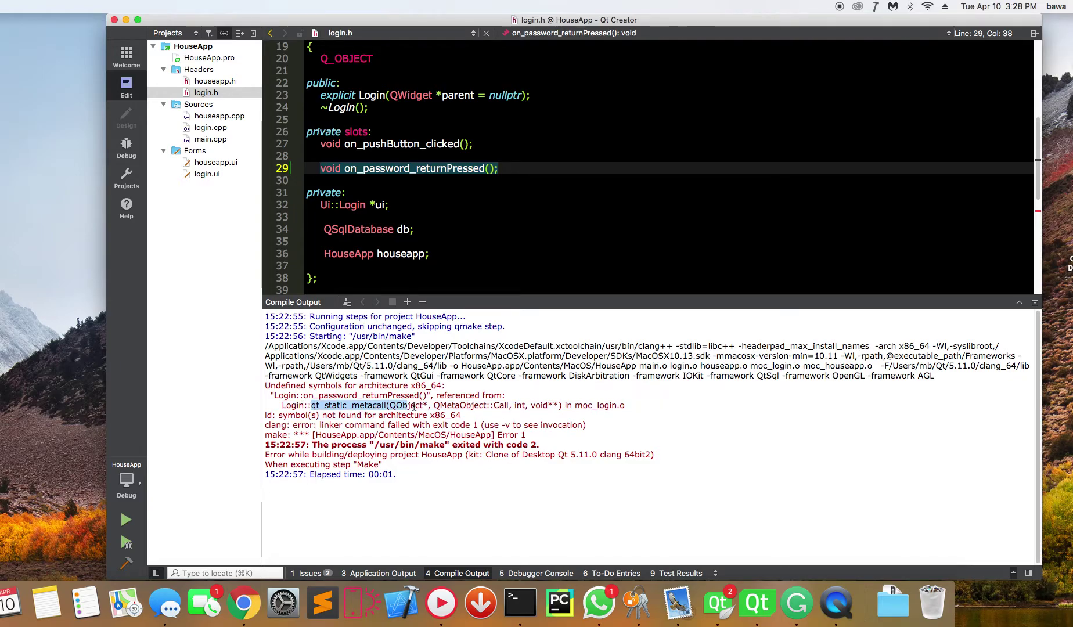
left_click_drag(447, 407, 457, 408)
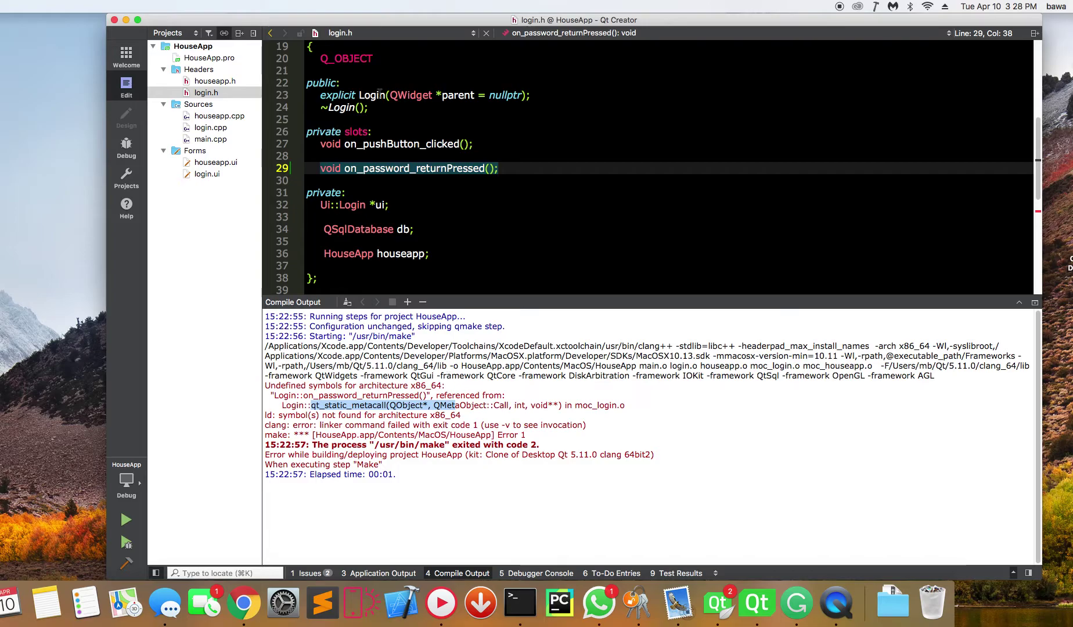
Delete the on_password_returnPressed() slot declaration on line 29 of login.h.
key("Up")
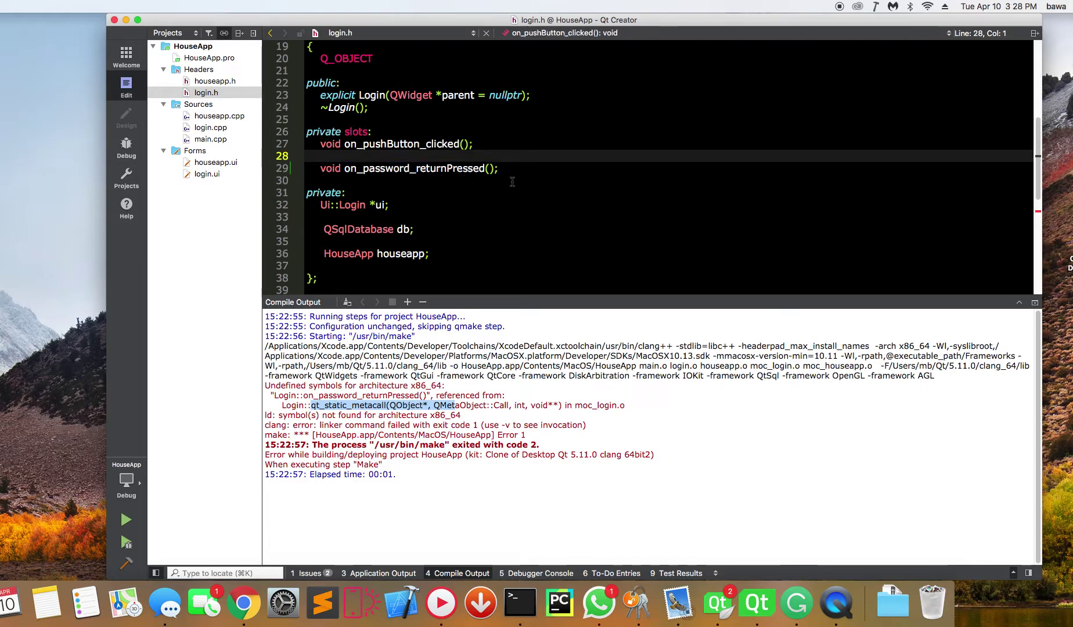
left_click(335, 169)
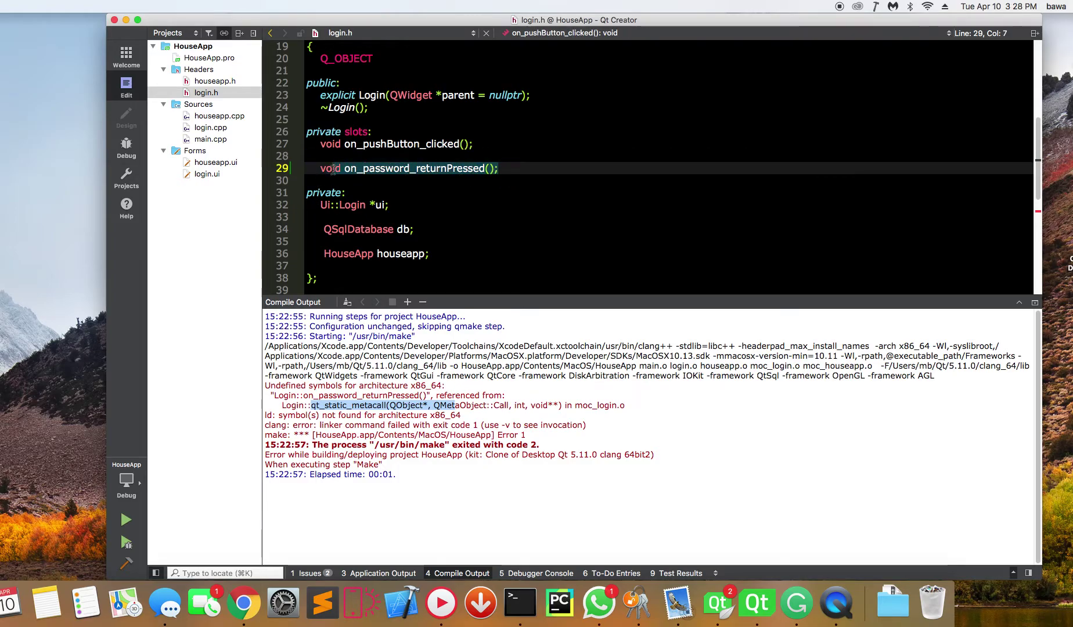
left_click(293, 169)
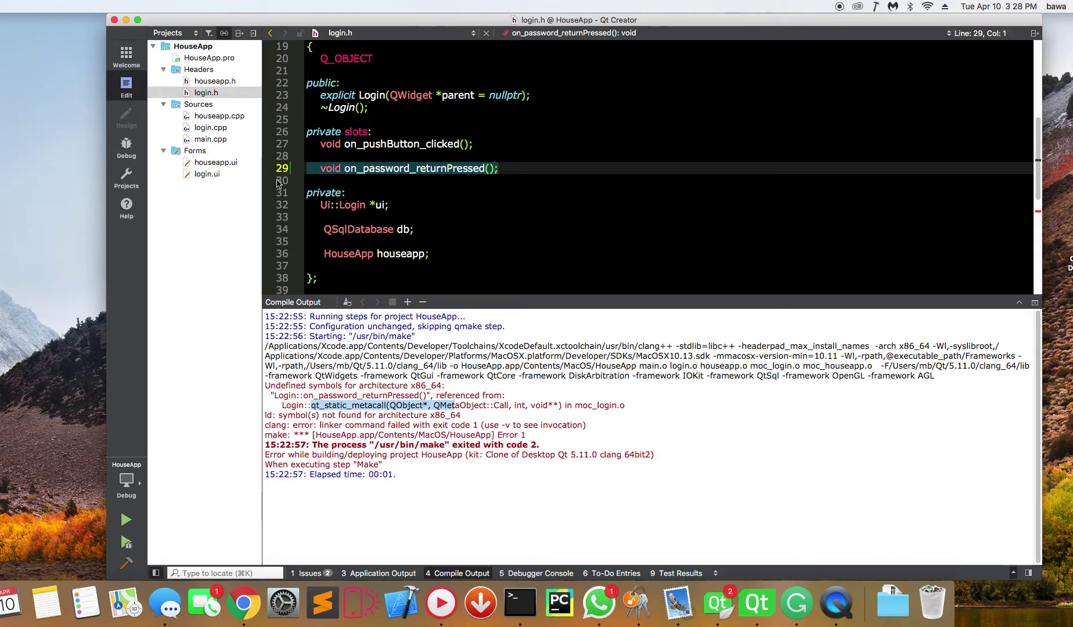
key("BackSpace")
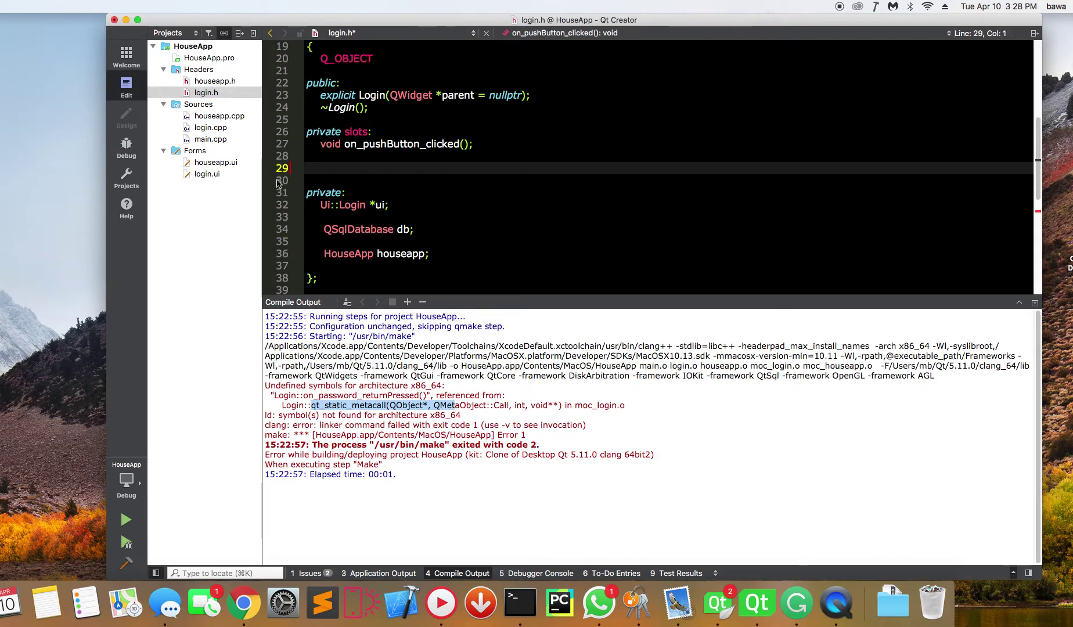
left_click(336, 405)
double_click(347, 395)
left_click(347, 400)
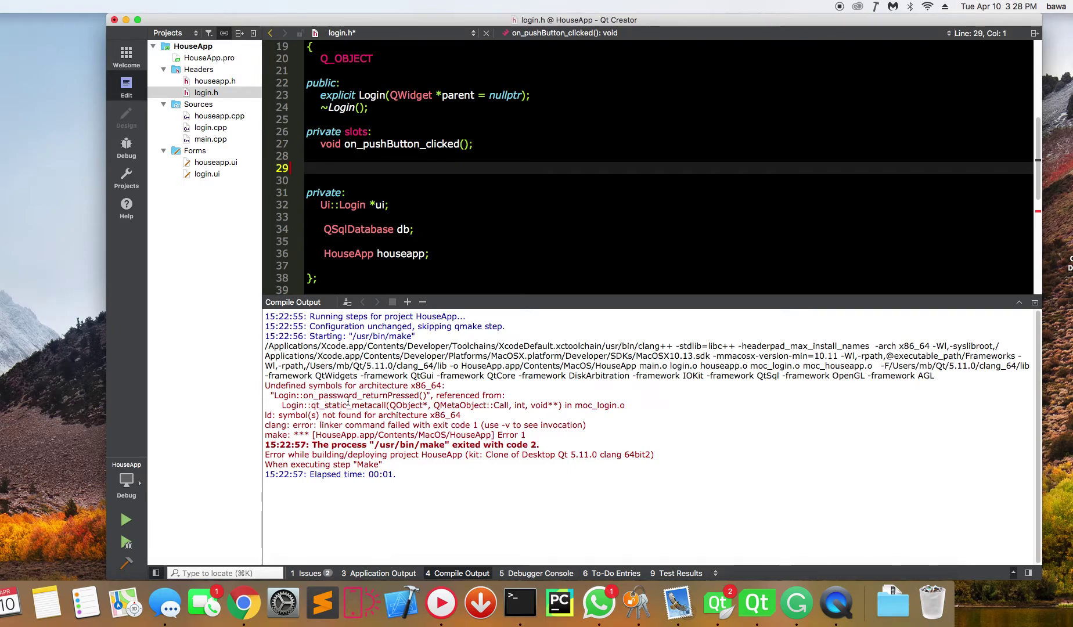
triple_click(345, 404)
left_click(343, 405)
left_click_drag(311, 406, 366, 405)
mouse_move(288, 405)
left_mouse_down()
mouse_move(488, 414)
mouse_move(505, 404)
left_mouse_up()
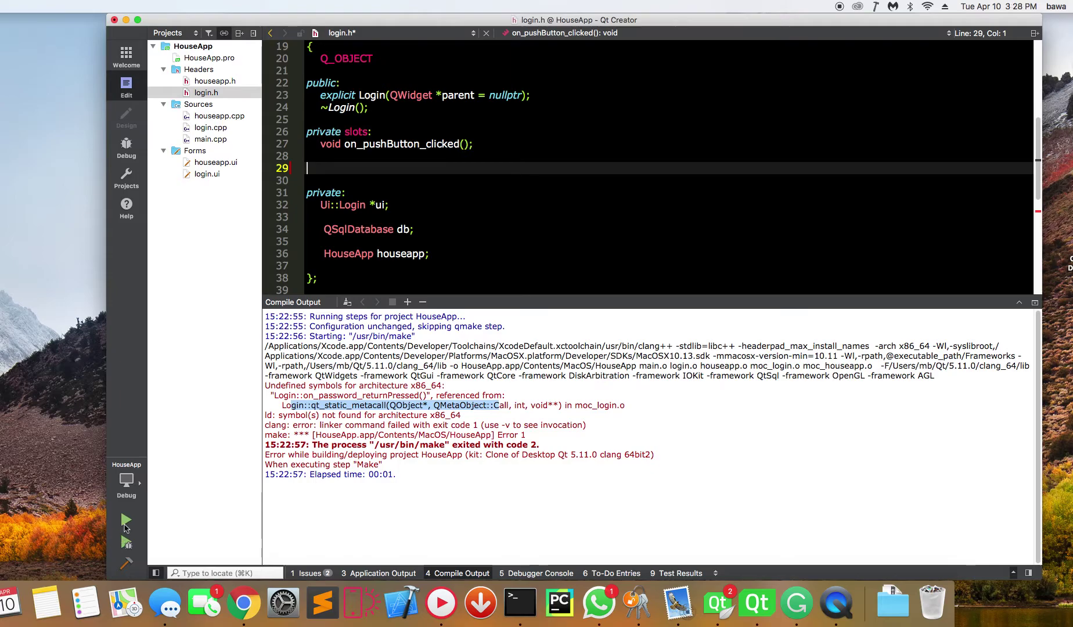
Save login.h and rebuild and run HouseApp from the sidebar Run button.
left_click(126, 523)
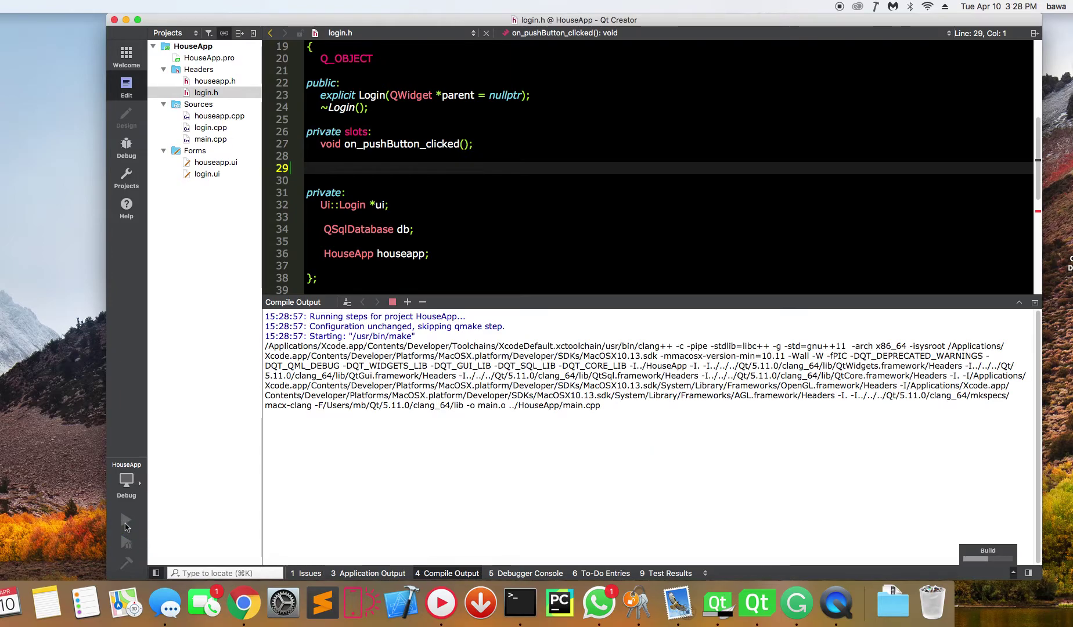